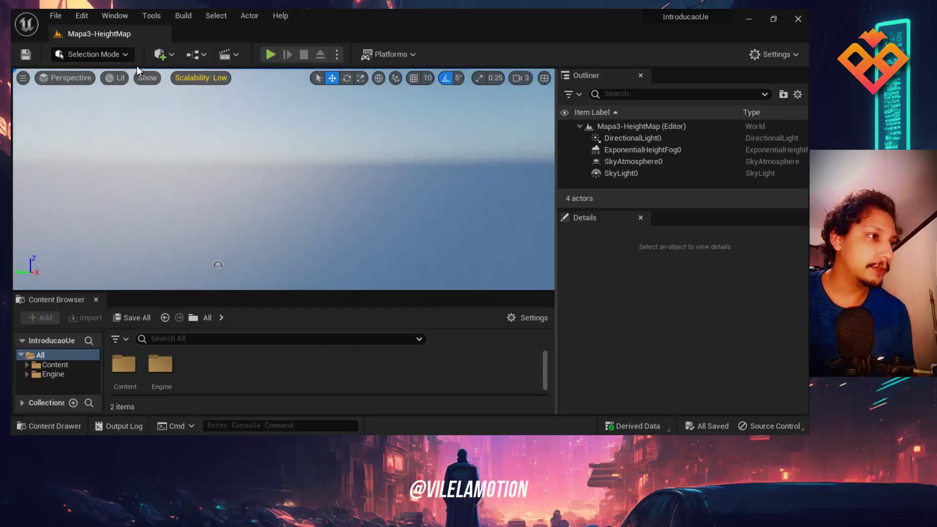
Switch to Landscape mode and create a default flat landscape of 64 components.
left_click(125, 58)
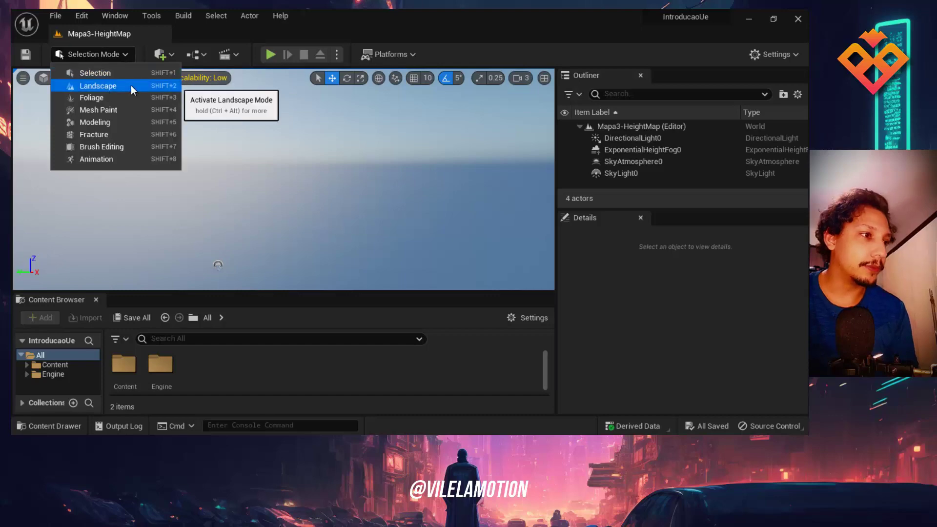
left_click(131, 86)
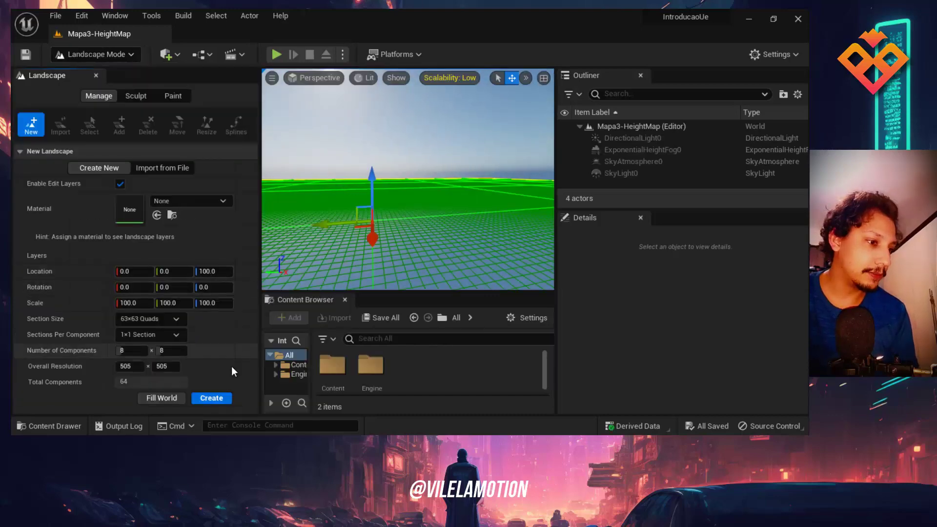
left_click(215, 398)
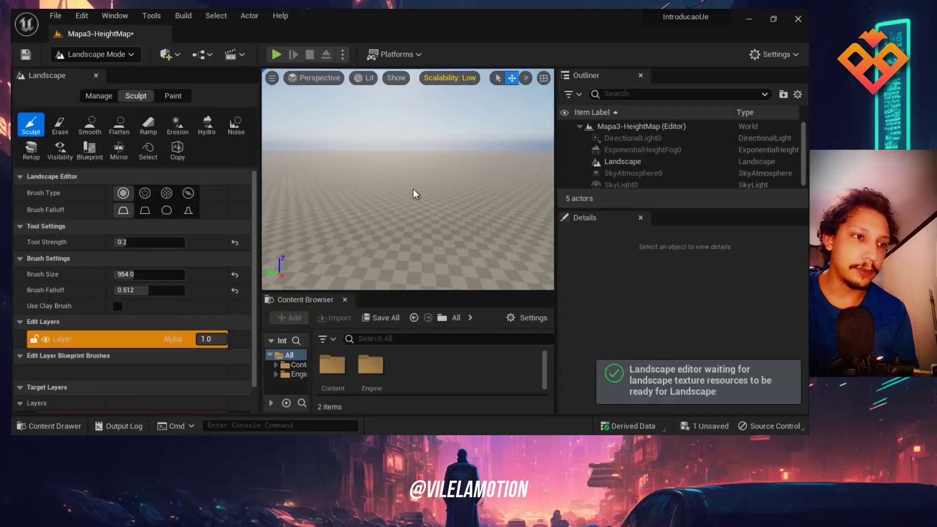
Sculpt the first mounds on the flat landscape, shrinking the brush to about 408.
right_click_drag(413, 194, 413, 205)
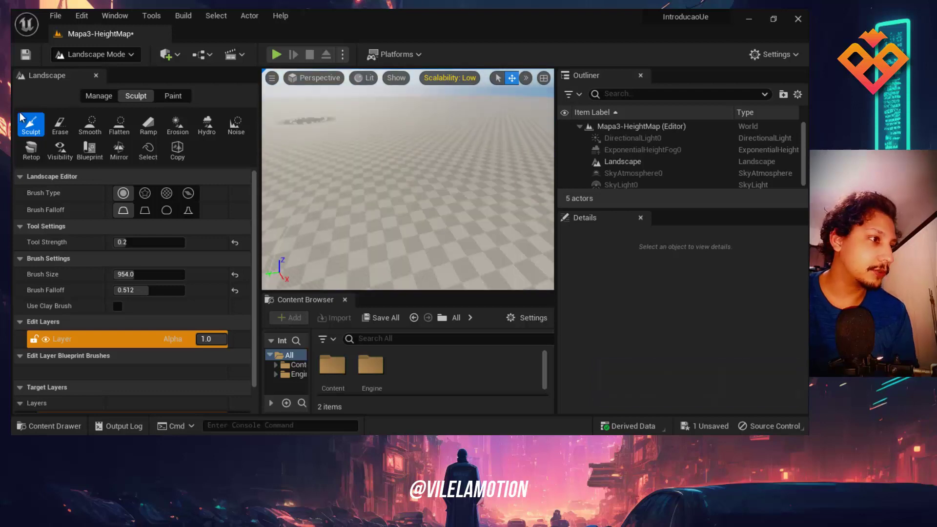
mouse_move(355, 181)
left_mouse_down()
mouse_move(449, 147)
mouse_move(342, 132)
left_mouse_up()
scroll(449, 146, "down", 3)
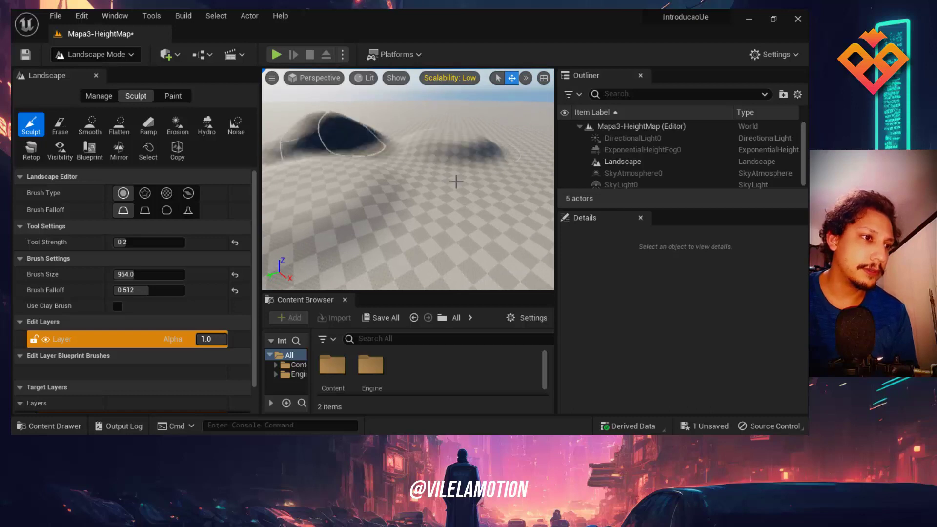
right_click_drag(455, 182, 441, 184)
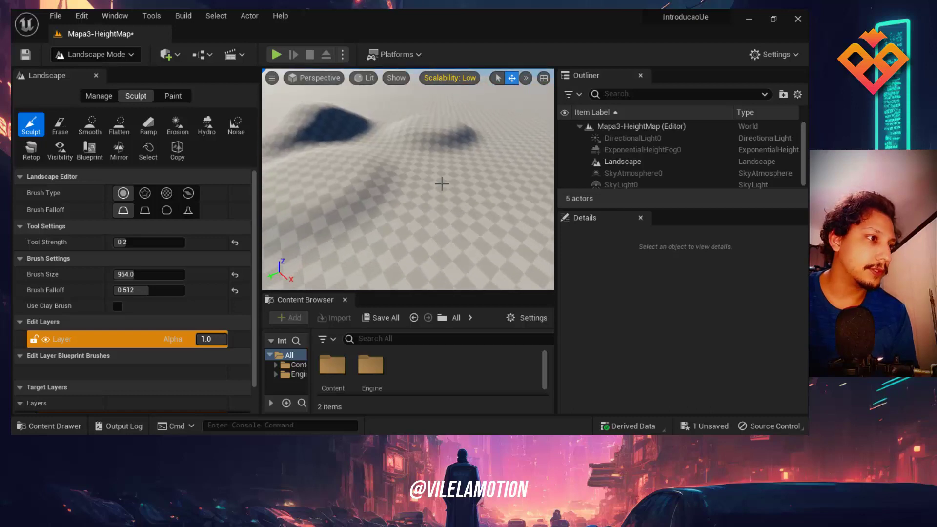
left_click_drag(147, 274, 127, 274)
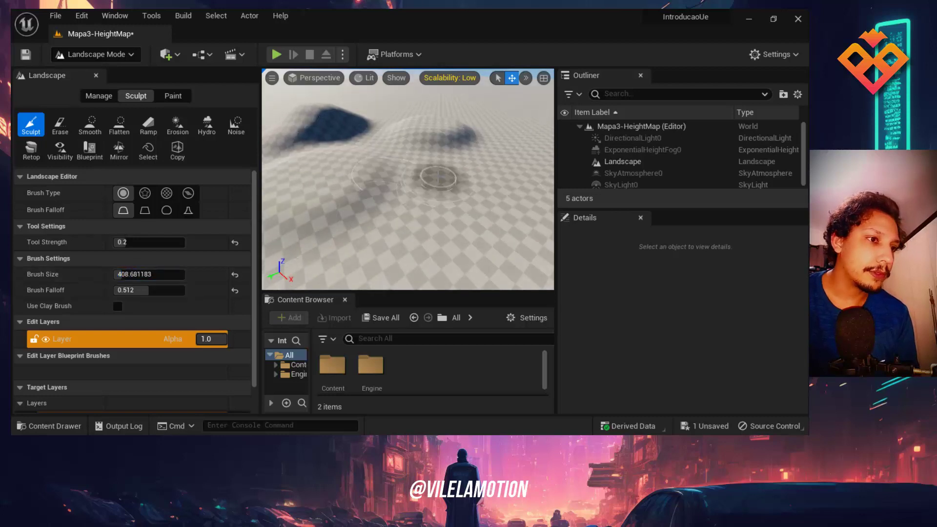
mouse_move(439, 176)
left_mouse_down()
mouse_move(482, 146)
mouse_move(372, 142)
left_mouse_up()
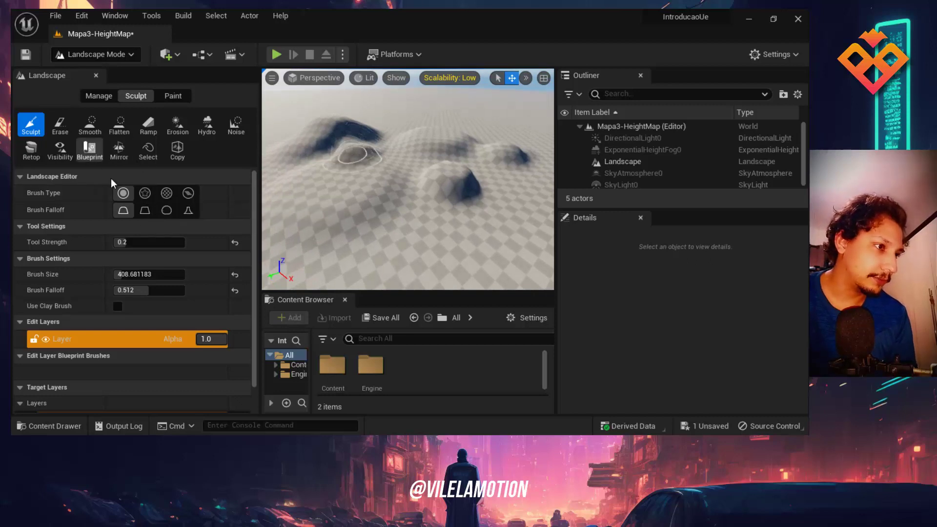
Set brush falloff to Tip and sculpt a tall peak, another mound and a ridge.
left_click(145, 210)
left_click(189, 210)
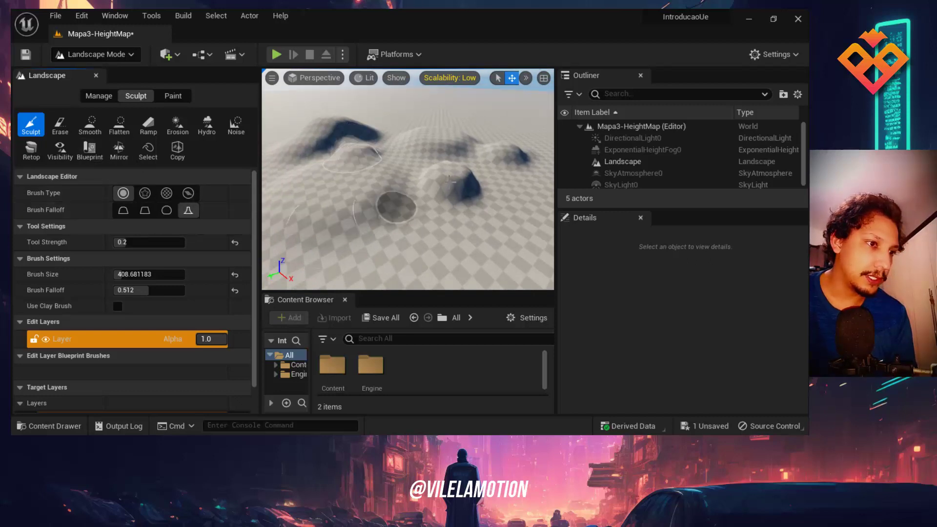
left_click_drag(449, 182, 449, 183)
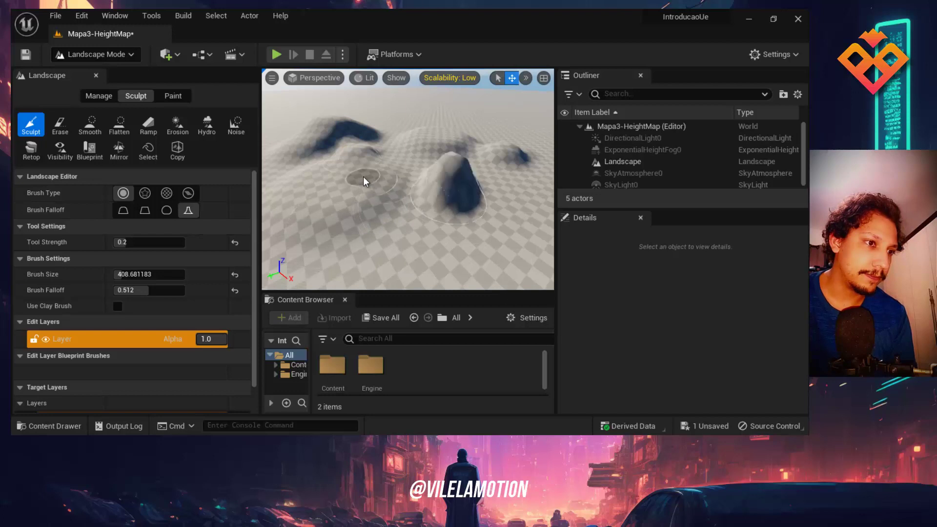
left_click_drag(363, 182, 363, 176)
right_click_drag(362, 177, 395, 196)
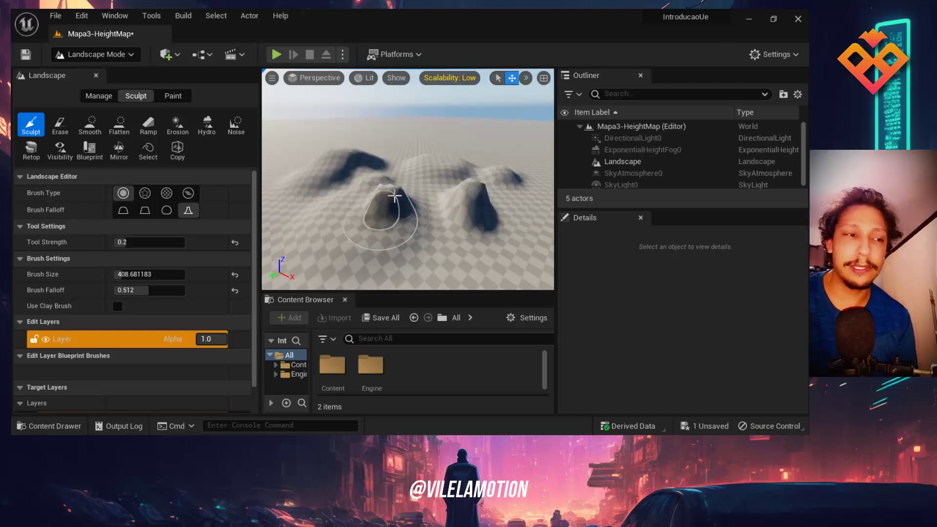
left_click_drag(380, 227, 464, 257)
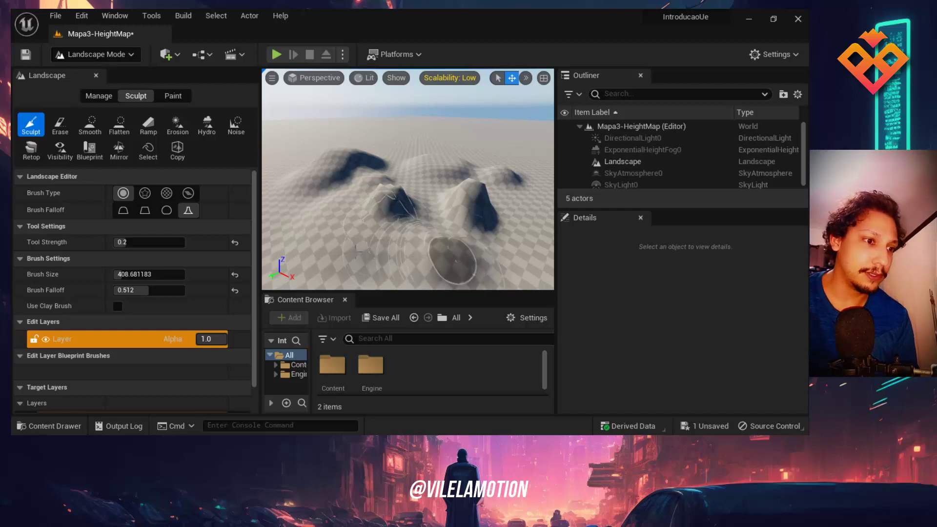
right_click_drag(463, 256, 446, 189)
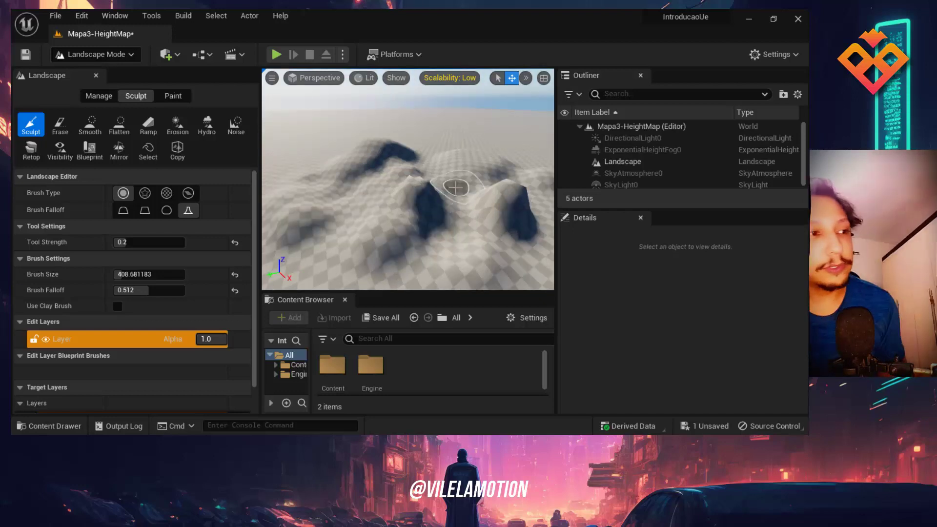
Drop the sculpted landscape by cycling Selection and Landscape modes, and choose Import from File.
left_click(126, 54)
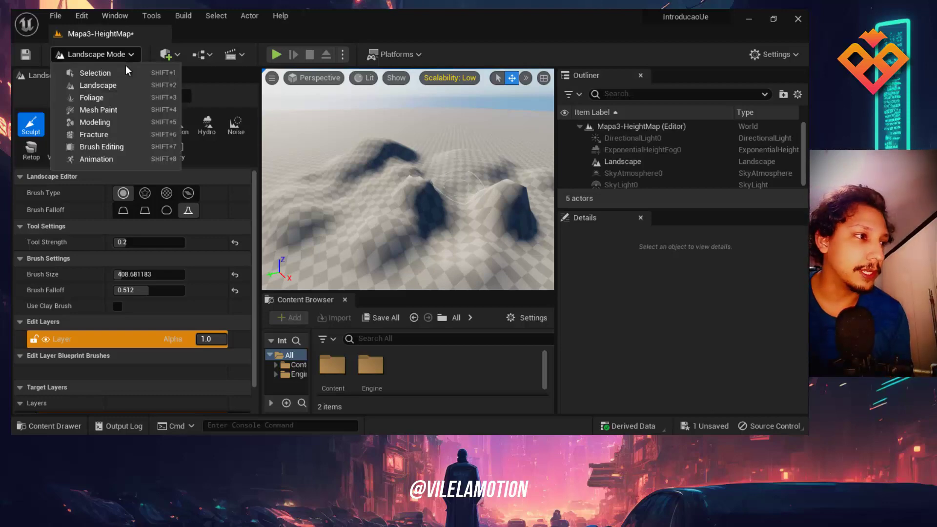
left_click(118, 72)
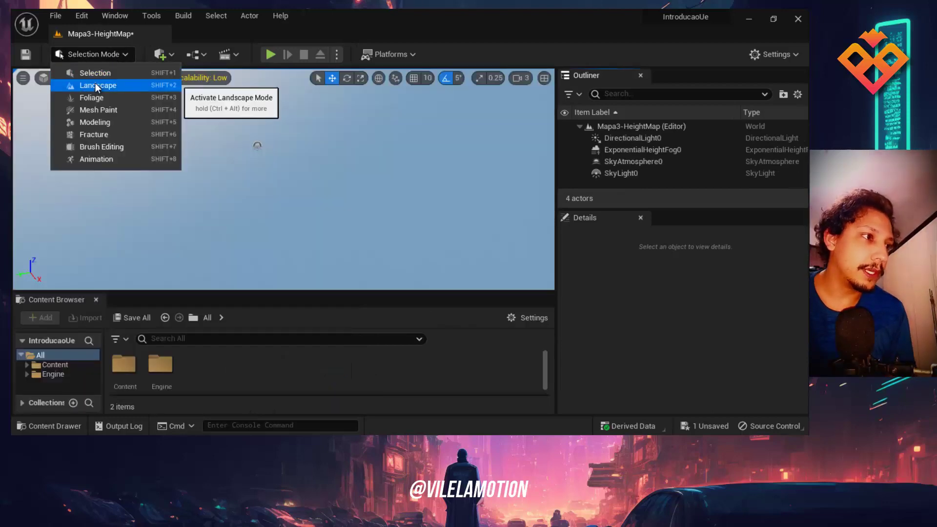
left_click(96, 86)
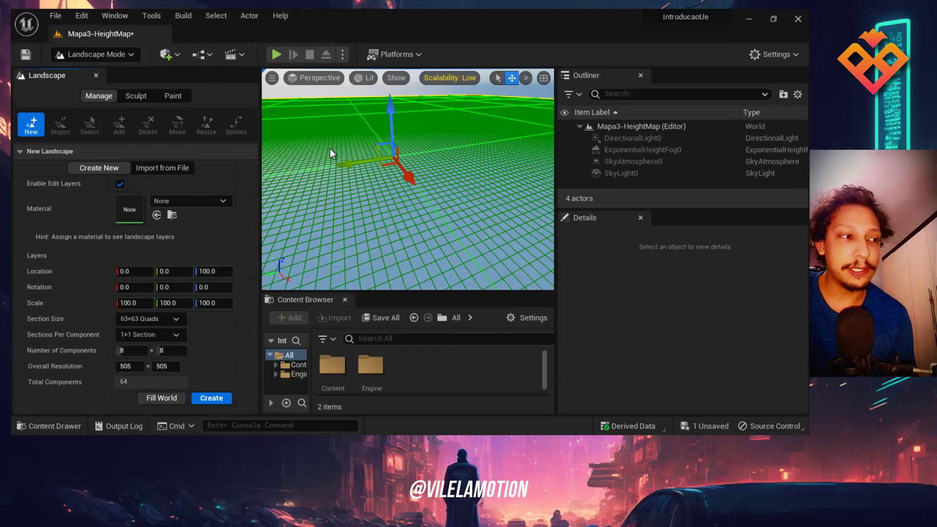
left_click(165, 167)
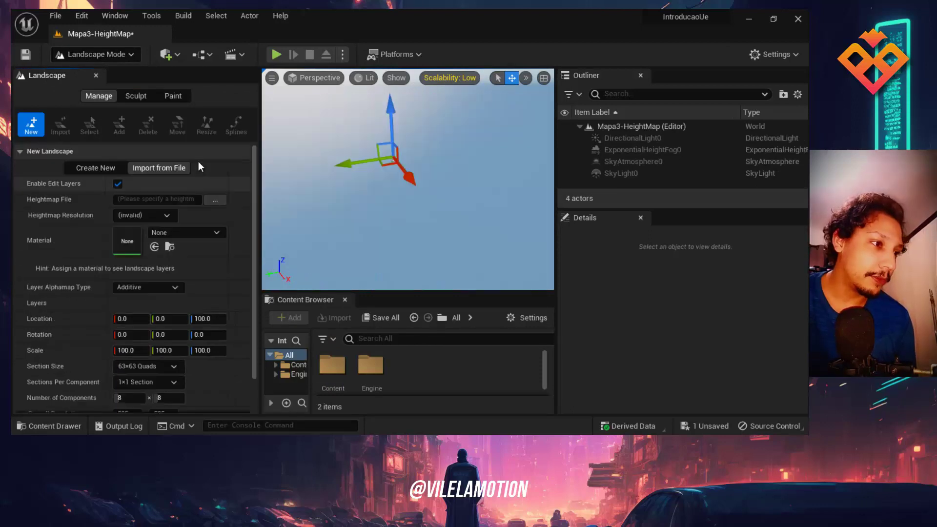
Pick the SandDunes heightmap as the import source file.
left_click(212, 200)
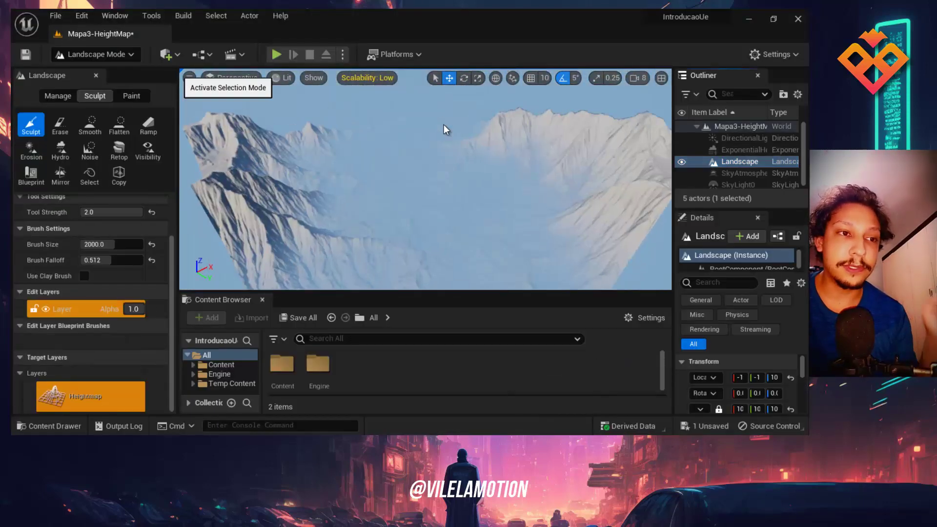
key("shift+1")
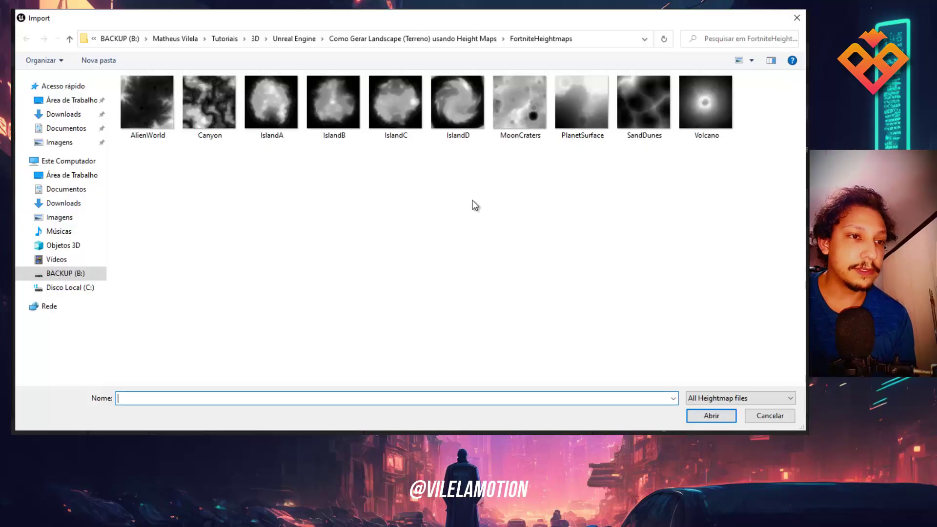
left_click(643, 102)
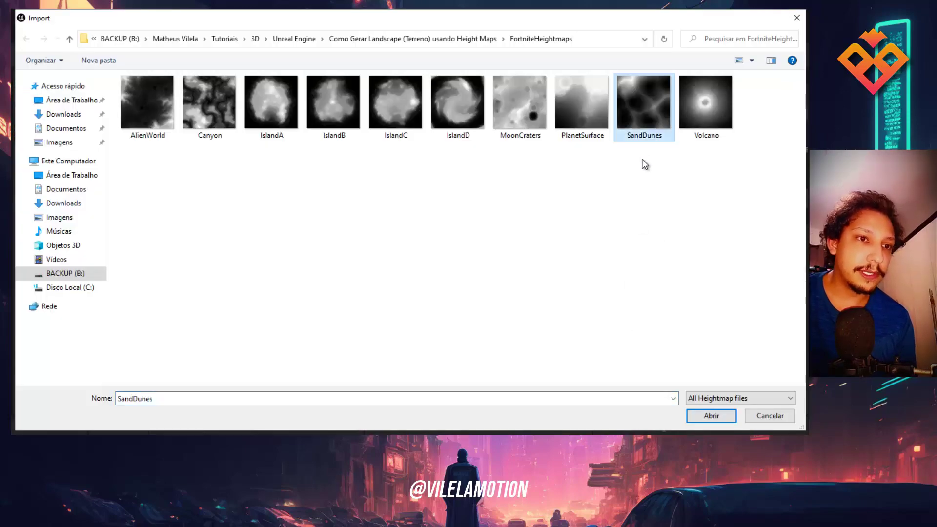
left_click(710, 417)
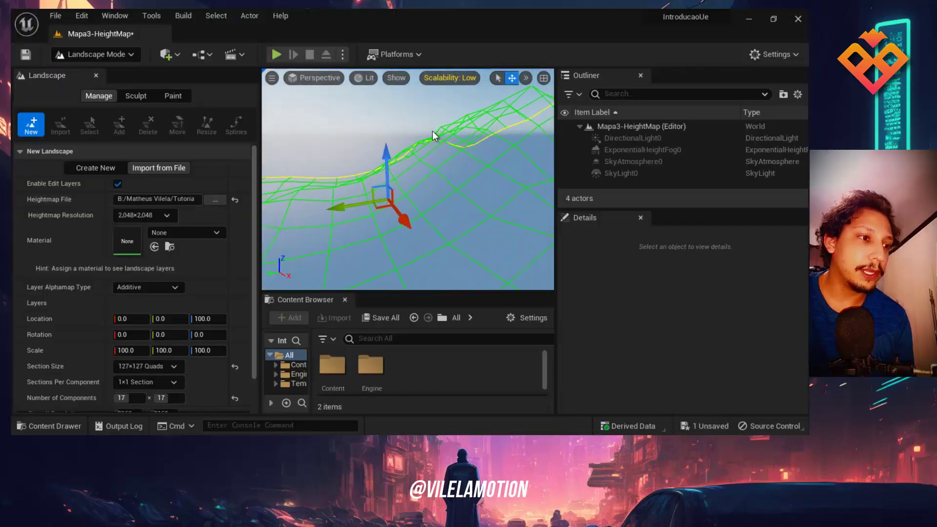
Set Overall Resolution to 2048 and import the SandDunes heightmap as a 16×16-component landscape.
mouse_move(546, 147)
right_mouse_down()
mouse_move(553, 126)
mouse_move(529, 119)
right_mouse_up()
scroll(120, 342, "down", 3)
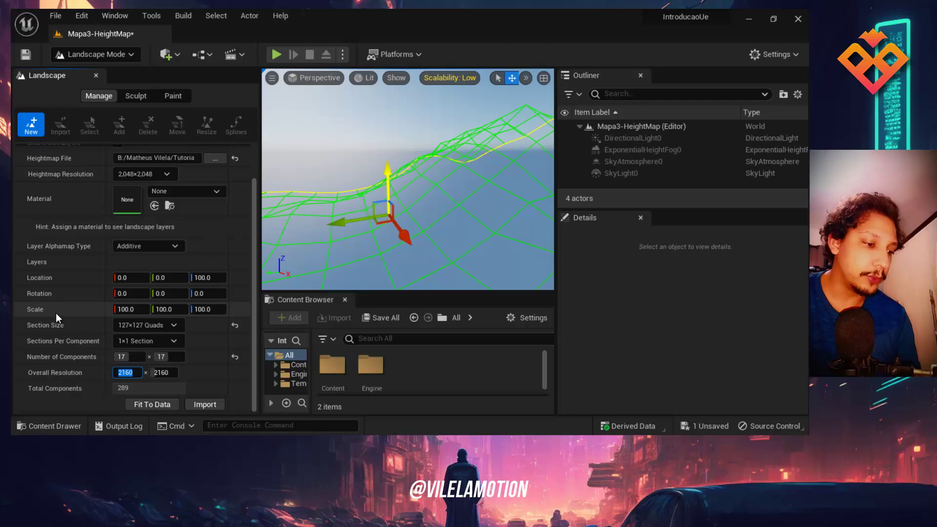
type("2048")
key("Return")
scroll(233, 273, "up", 2)
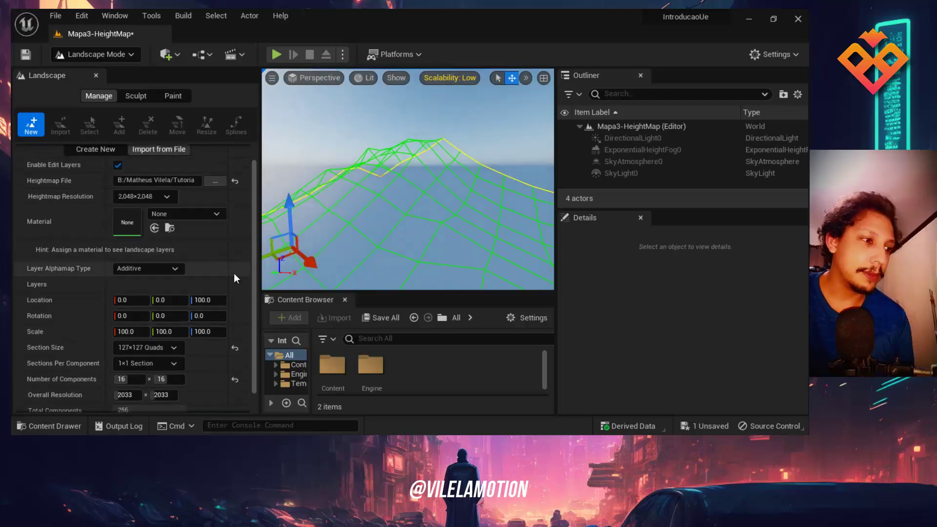
scroll(233, 278, "down", 1)
scroll(233, 273, "down", 1)
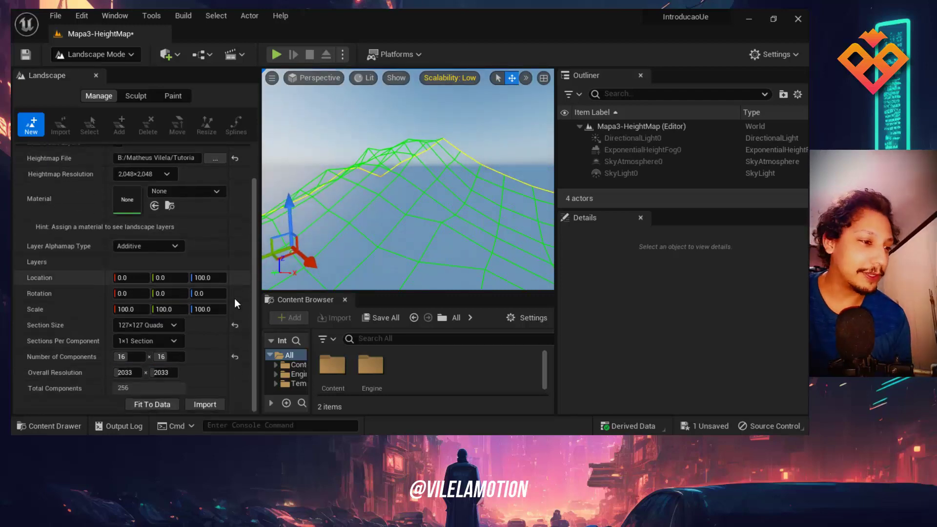
left_click(205, 405)
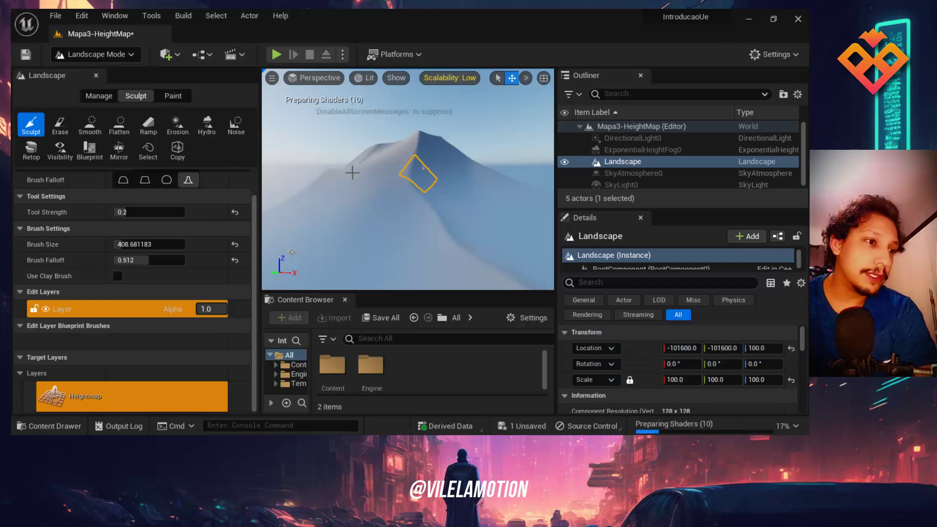
Turn the view along the mountain slope and return to Selection Mode with Shift+1.
right_click_drag(386, 169, 387, 170)
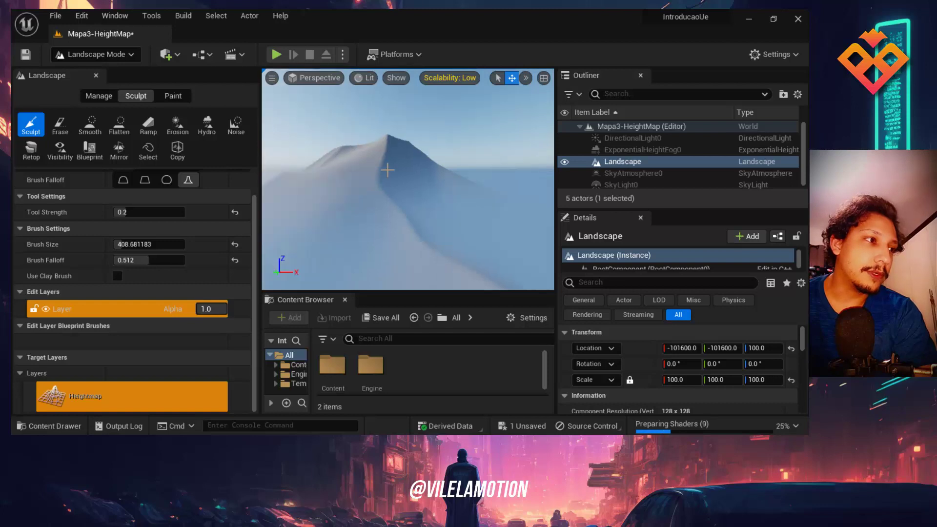
key("shift+1")
scroll(376, 154, "up", 3)
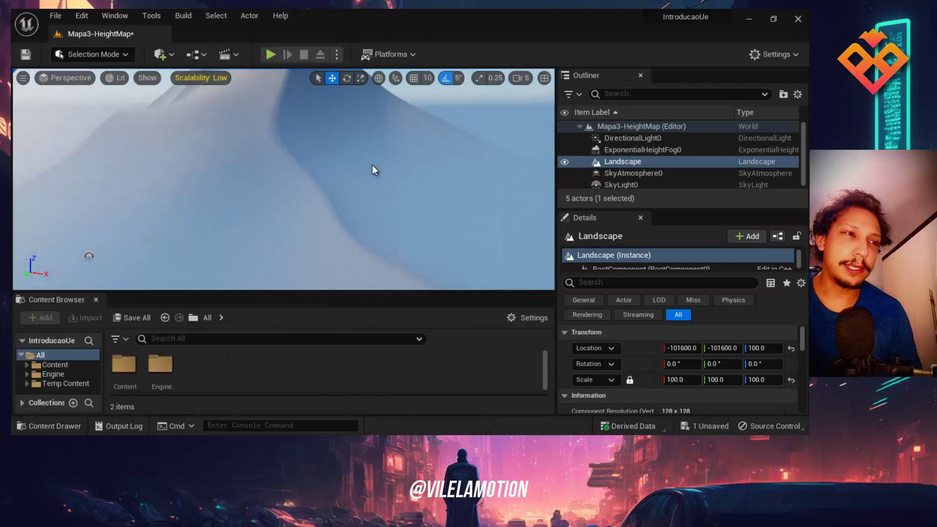
Fly around the mountain and set the landscape's Location Z to 0.
scroll(380, 139, "down", 3)
mouse_move(380, 139)
right_mouse_down()
mouse_move(388, 223)
mouse_move(422, 203)
right_mouse_up()
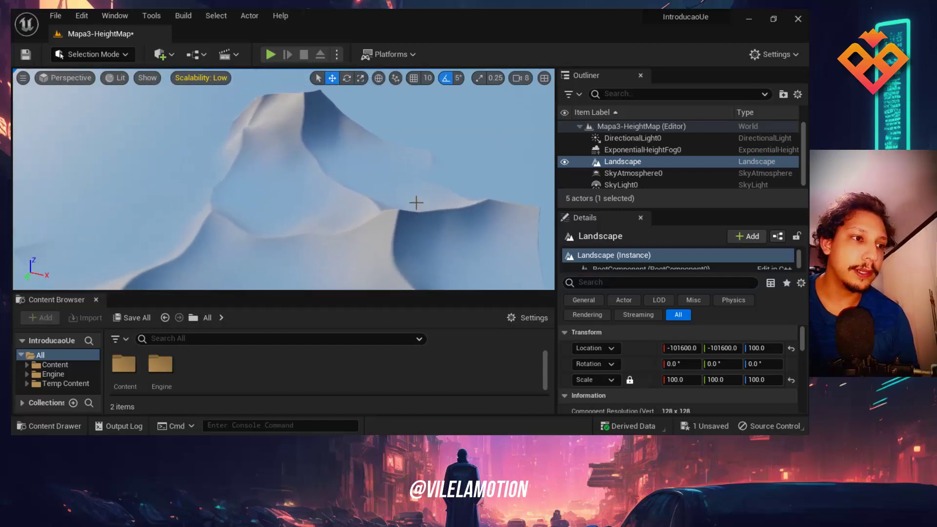
right_click_drag(422, 203, 413, 203)
left_click(763, 347)
type("3")
key("BackSpace")
type("0")
key("Return")
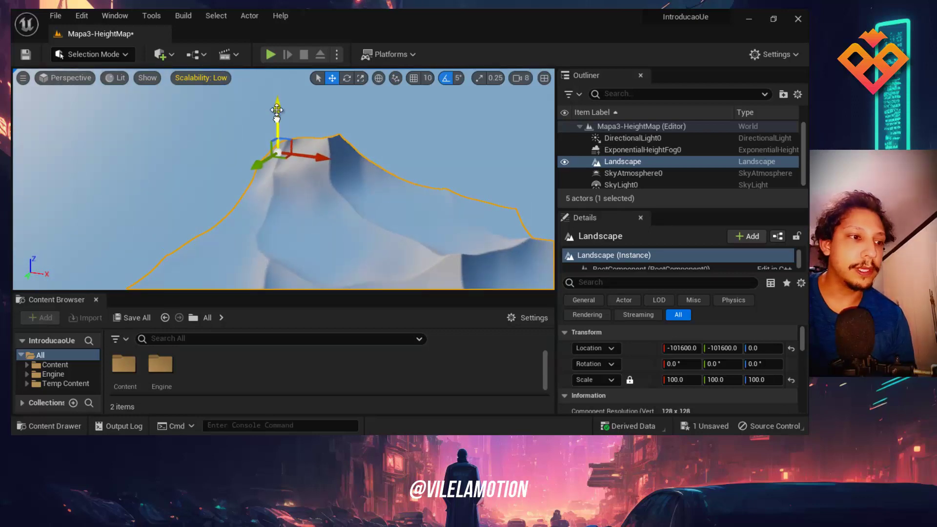
Raise the landscape with the Z gizmo arrow to 12108.823 and zoom in on the hill.
left_click_drag(276, 113, 278, 100)
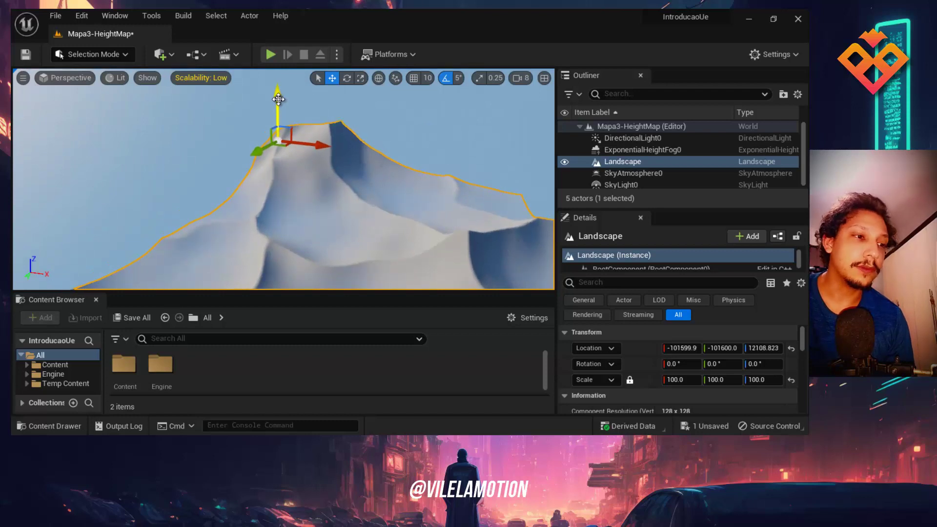
scroll(353, 161, "up", 5)
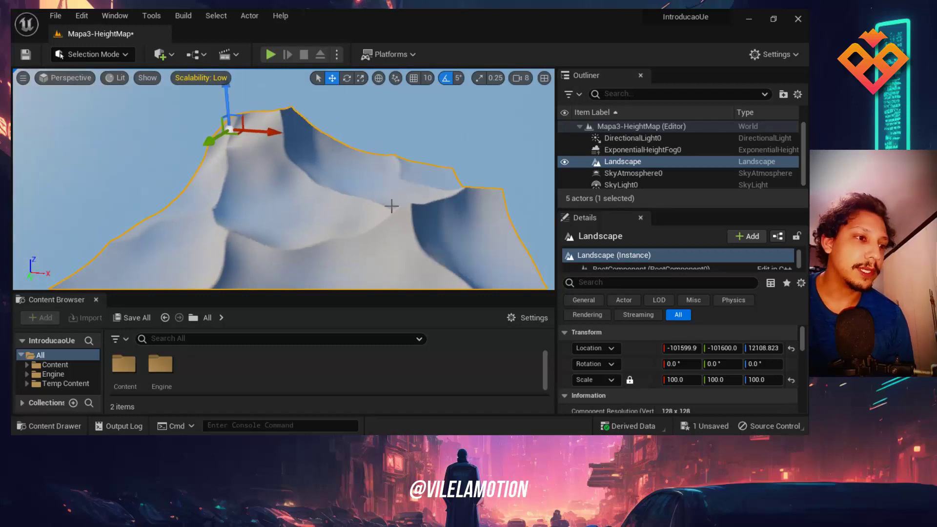
scroll(372, 224, "up", 2)
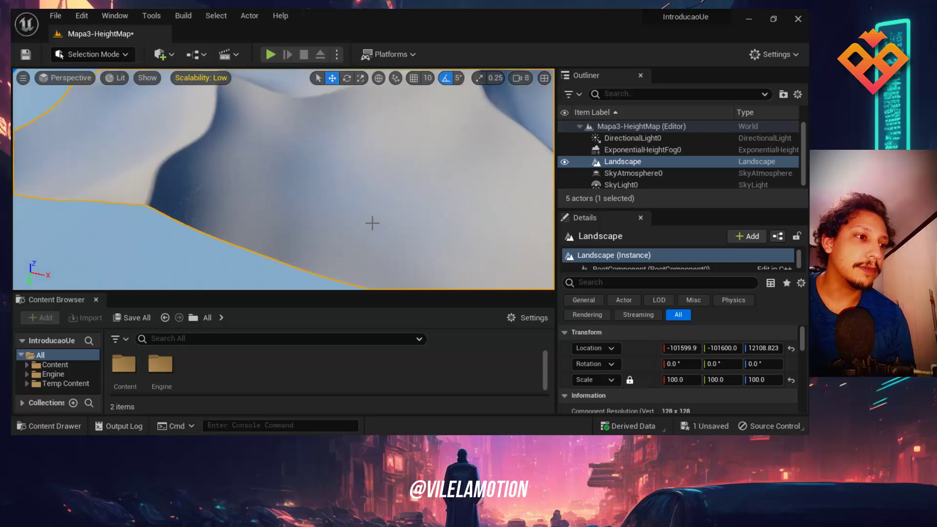
scroll(364, 223, "up", 2)
scroll(355, 222, "up", 2)
scroll(360, 213, "up", 3)
scroll(373, 184, "down", 2)
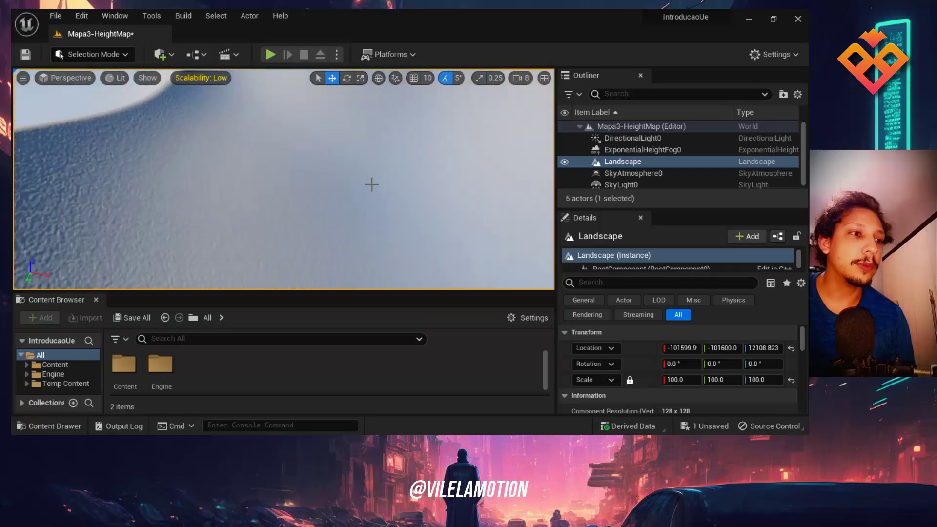
scroll(376, 173, "down", 2)
scroll(379, 169, "down", 2)
scroll(381, 164, "down", 2)
scroll(385, 161, "down", 2)
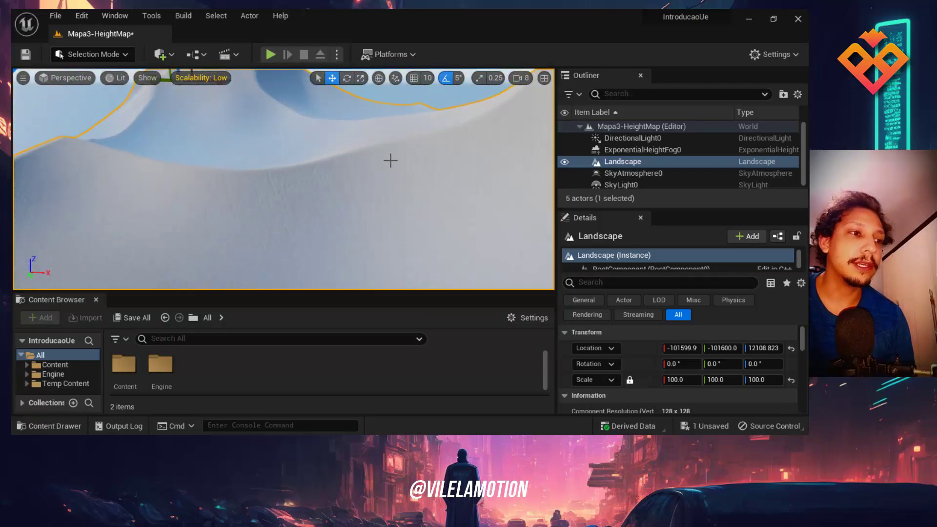
scroll(419, 159, "down", 2)
scroll(429, 157, "down", 2)
scroll(425, 154, "down", 2)
scroll(422, 152, "down", 2)
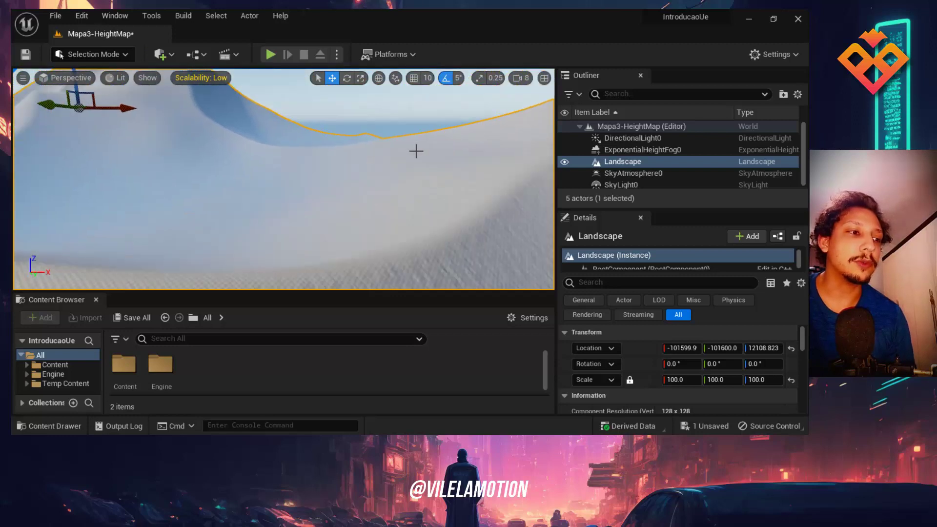
scroll(421, 153, "down", 2)
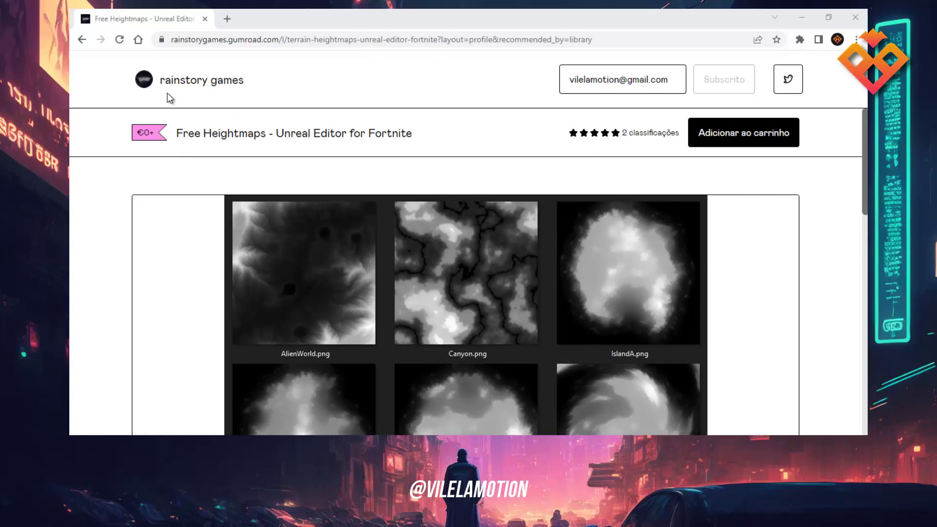
Browse the Free Heightmaps product page on Gumroad and give the pack five stars.
scroll(179, 176, "down", 1)
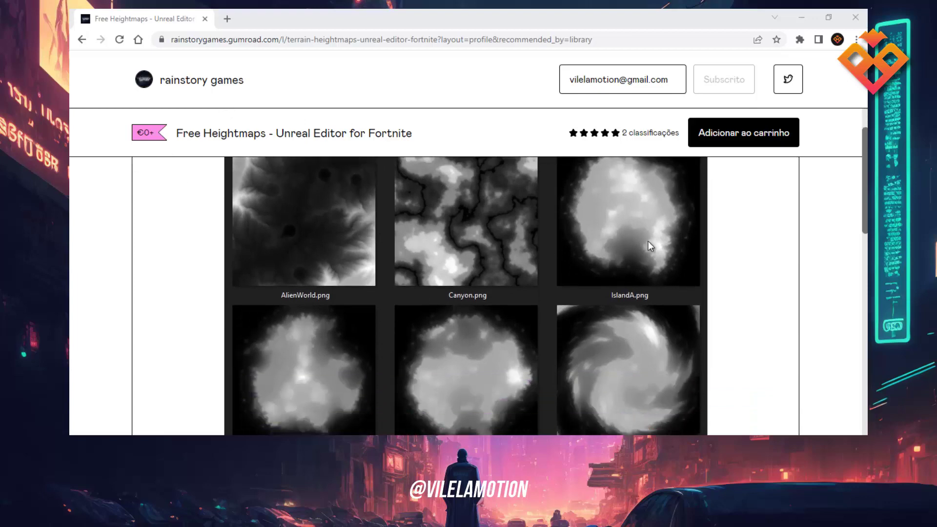
scroll(635, 239, "down", 4)
scroll(613, 243, "down", 2)
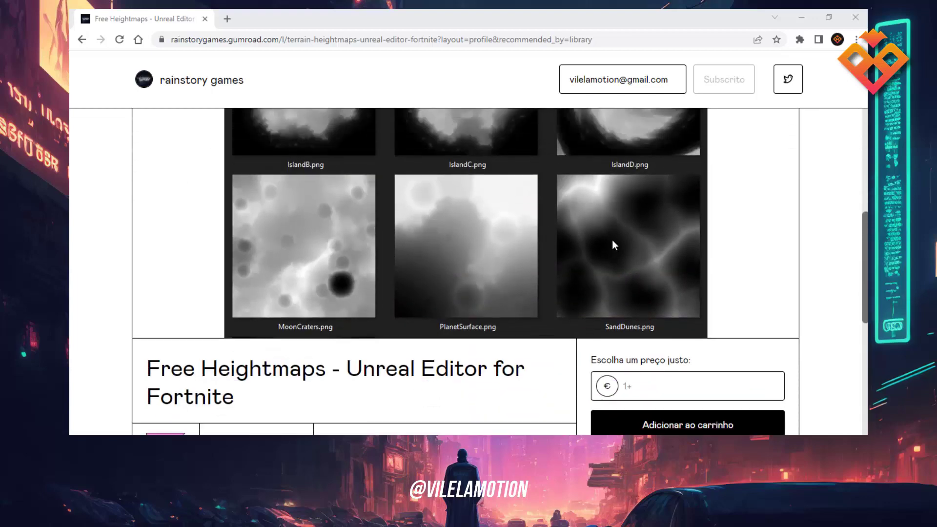
scroll(610, 241, "down", 3)
scroll(439, 235, "down", 3)
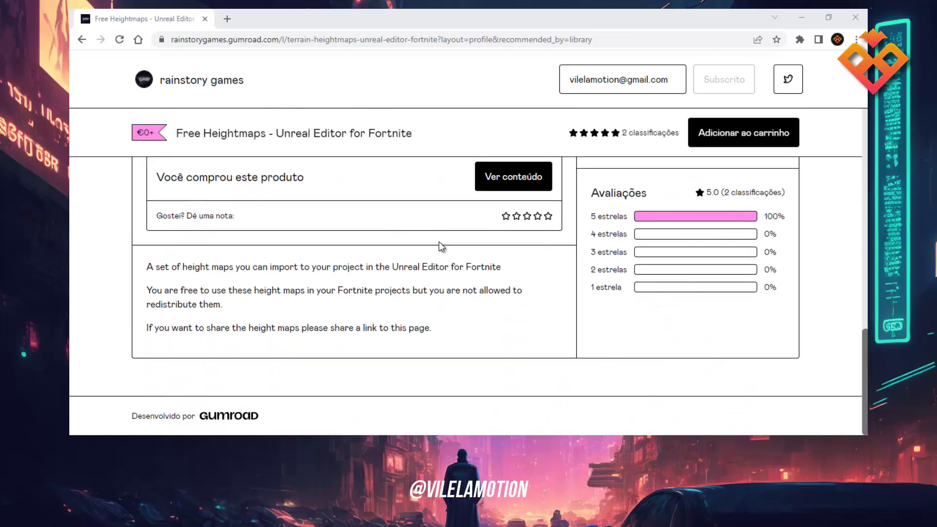
scroll(429, 246, "up", 1)
scroll(416, 251, "up", 4)
scroll(493, 261, "down", 2)
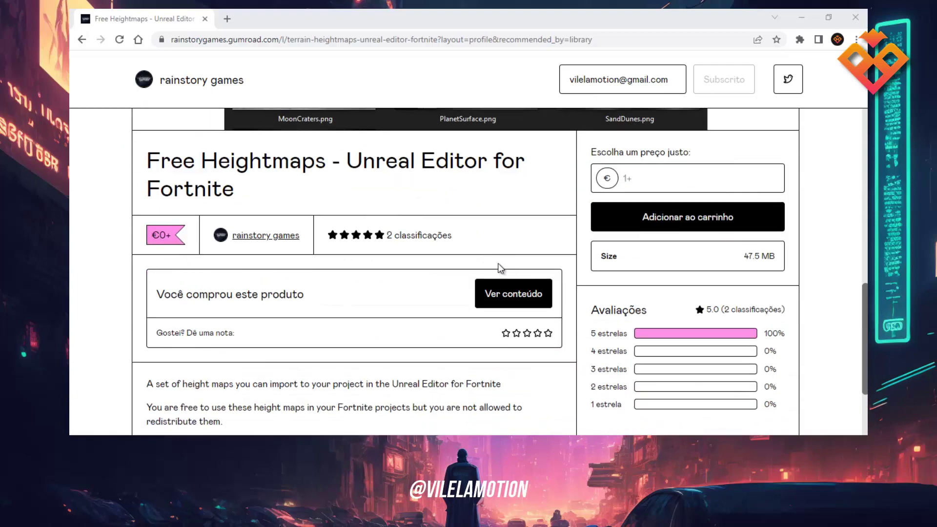
left_click(548, 334)
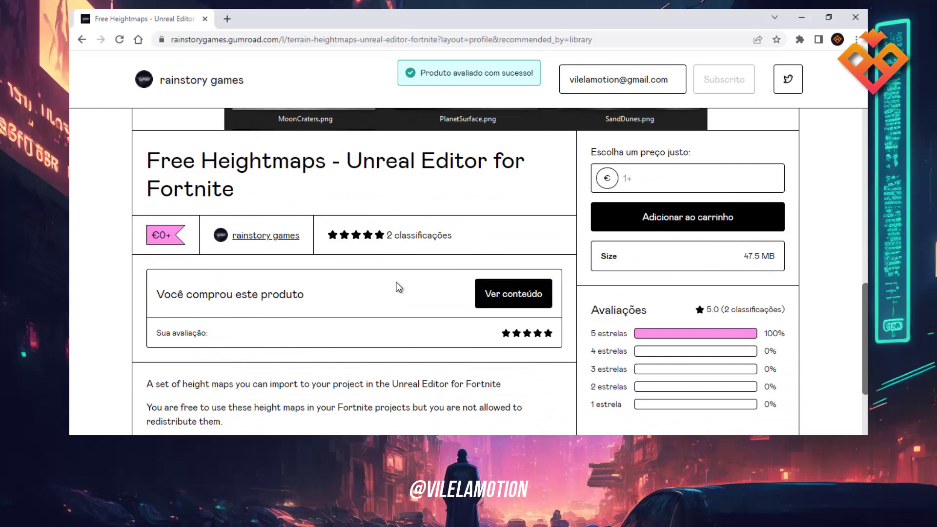
scroll(399, 287, "down", 3)
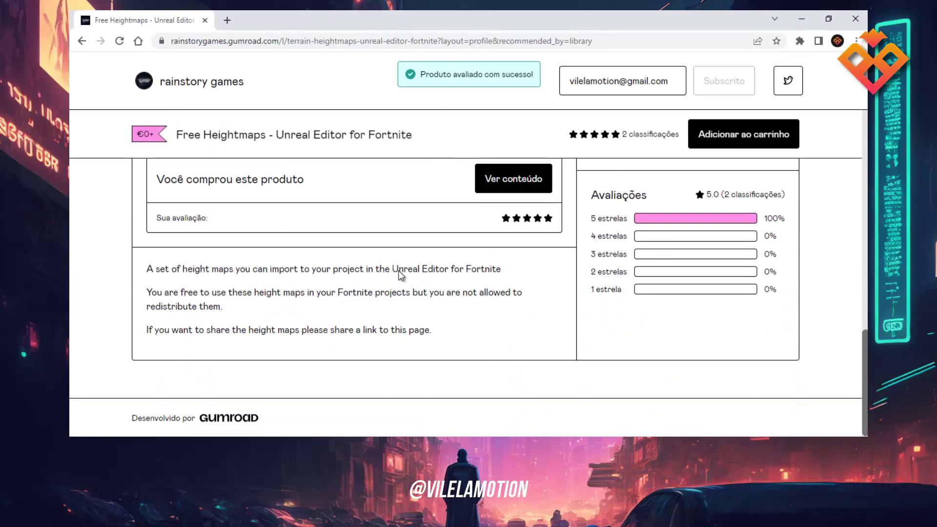
scroll(398, 270, "up", 3)
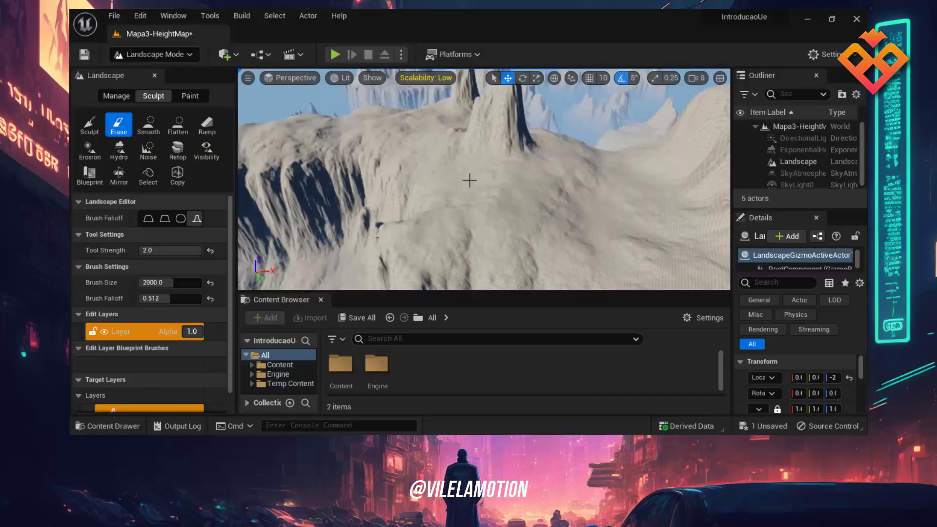
Fly around the rocky mesa terrain, switch to Sculpt, then exit to Selection Mode.
mouse_move(463, 172)
right_mouse_down()
mouse_move(479, 149)
mouse_move(449, 150)
mouse_move(483, 159)
right_mouse_up()
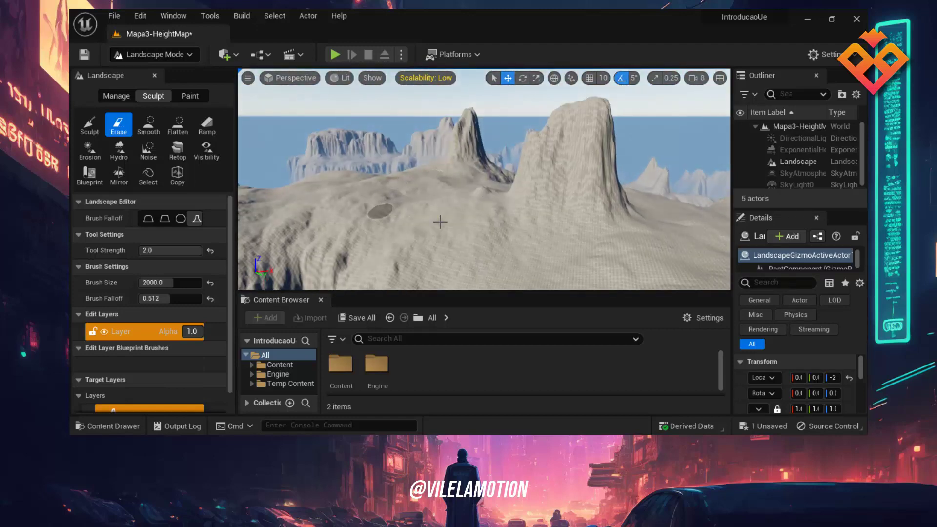
left_click(90, 123)
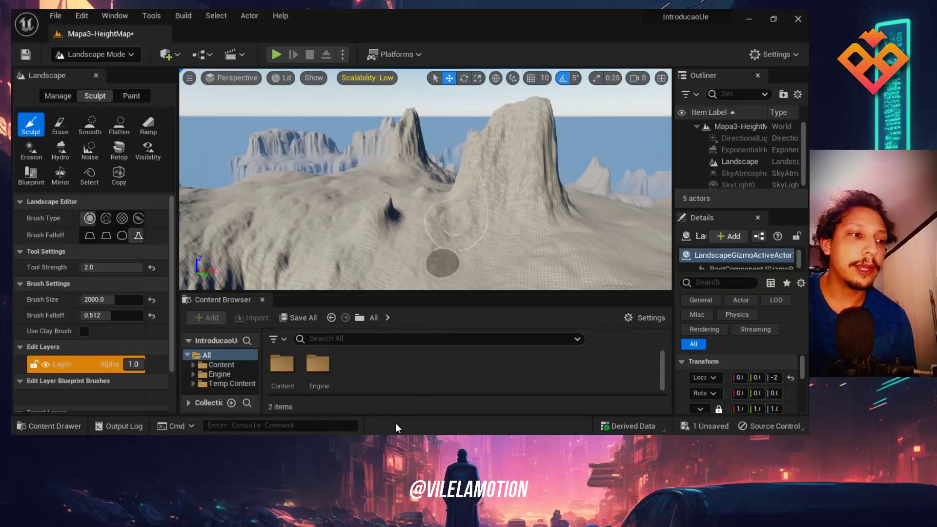
key("shift+1")
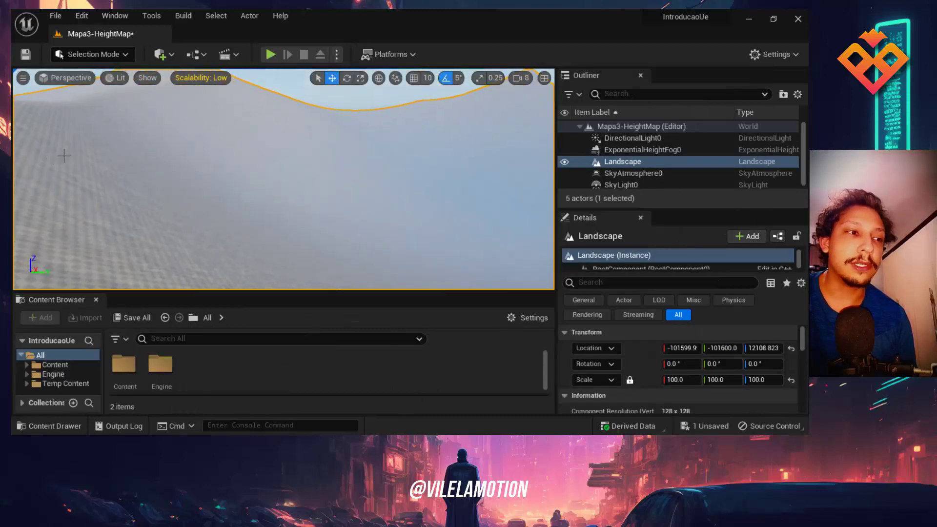
right_click_drag(44, 146, 220, 195)
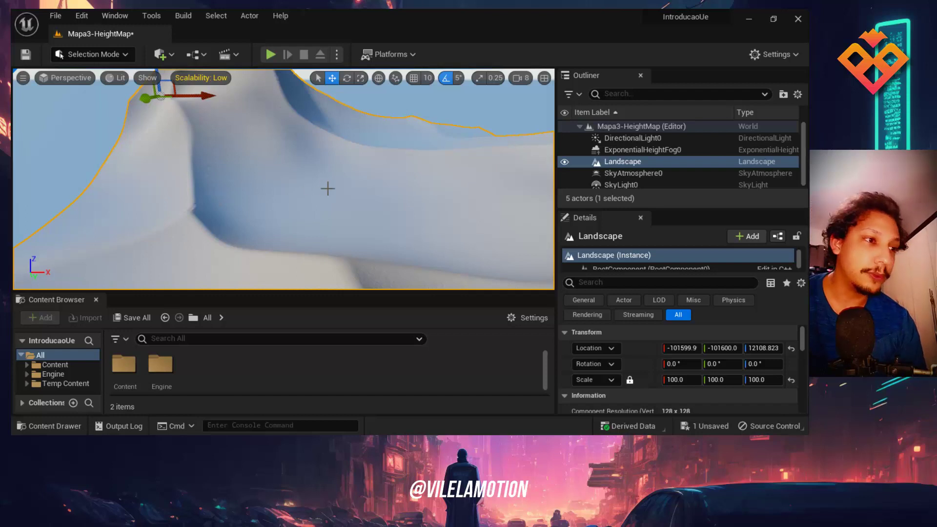
right_click_drag(328, 188, 367, 200)
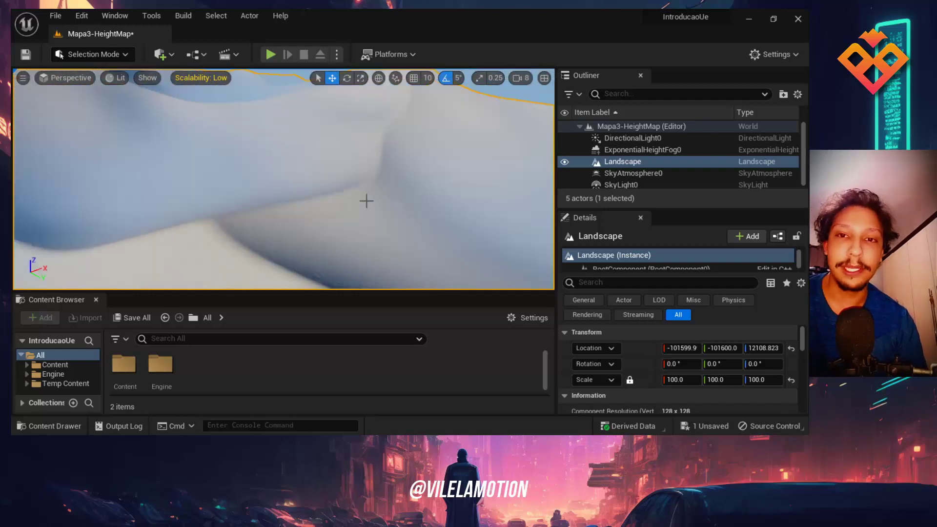